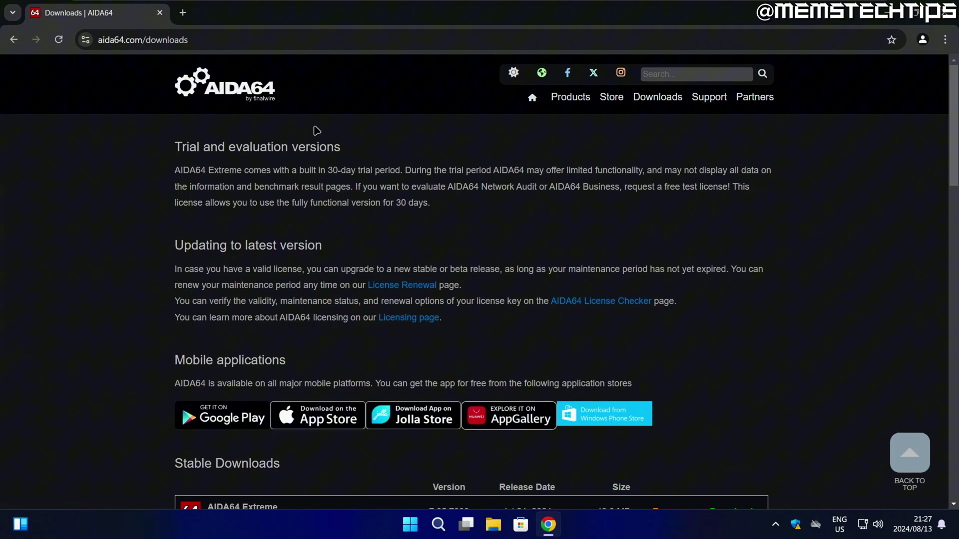
pyautogui.scroll(-2, 901, 319)
pyautogui.scroll(-2, 899, 319)
pyautogui.scroll(-1, 895, 317)
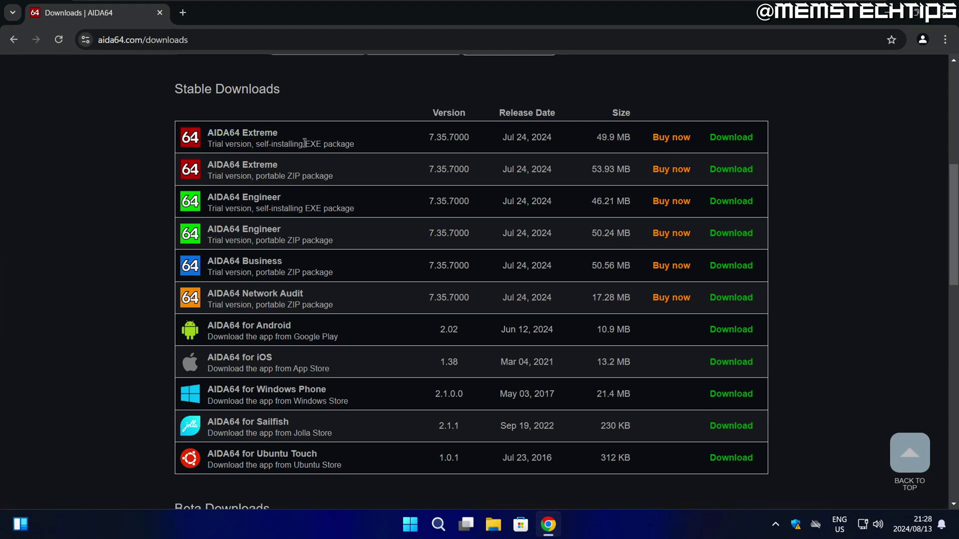
pyautogui.moveTo(304, 143); pyautogui.dragTo(362, 146)
pyautogui.click(290, 180)
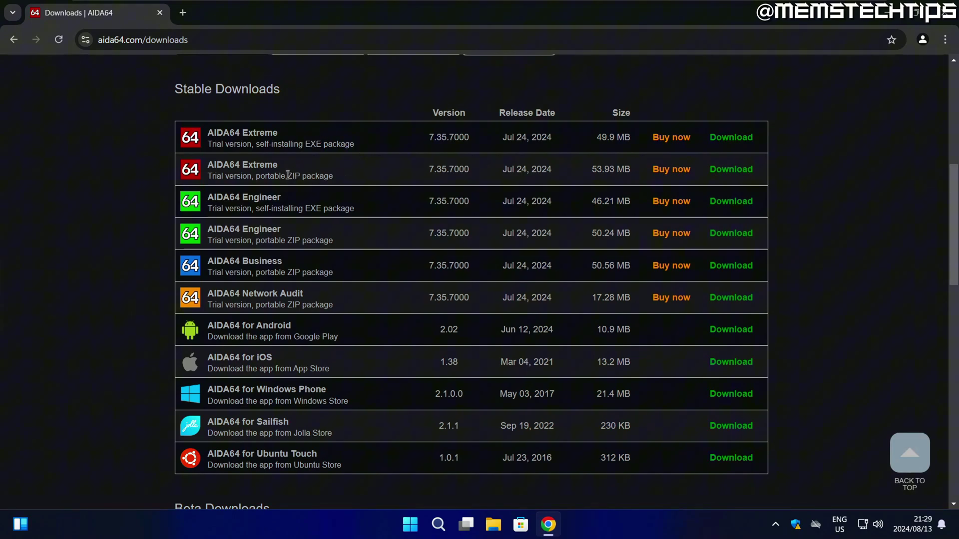
pyautogui.moveTo(289, 176); pyautogui.dragTo(334, 176)
pyautogui.click(334, 142)
pyautogui.moveTo(209, 144); pyautogui.dragTo(255, 144)
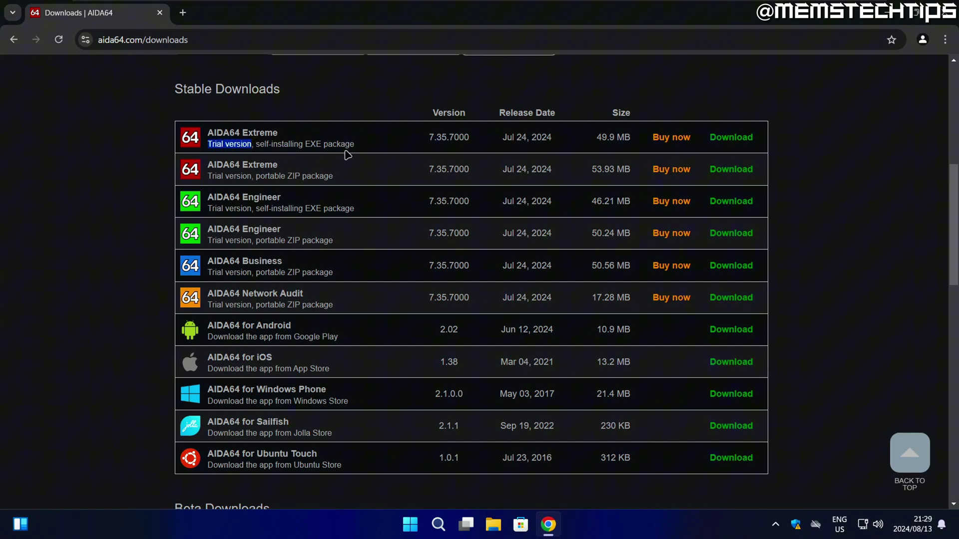
pyautogui.click(238, 145)
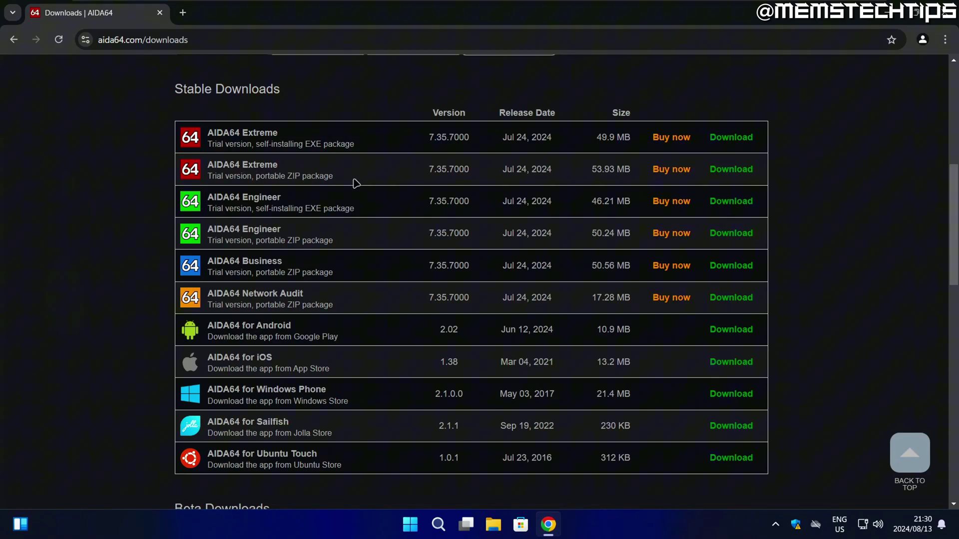
# Download the AIDA64 Extreme portable ZIP from download2.aida64.com (US) and dismiss the ad overlay.
pyautogui.click(726, 170)
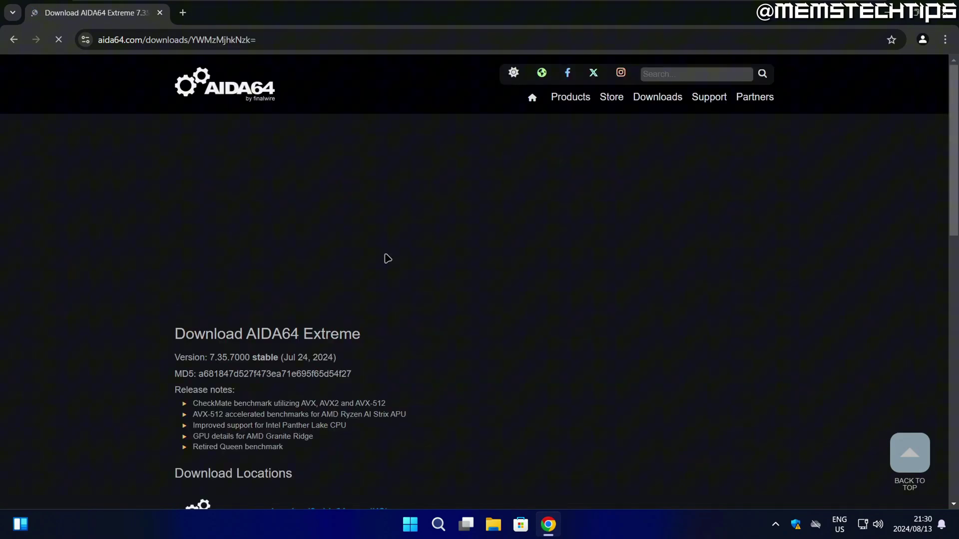
pyautogui.scroll(-5, 422, 290)
pyautogui.click(307, 200)
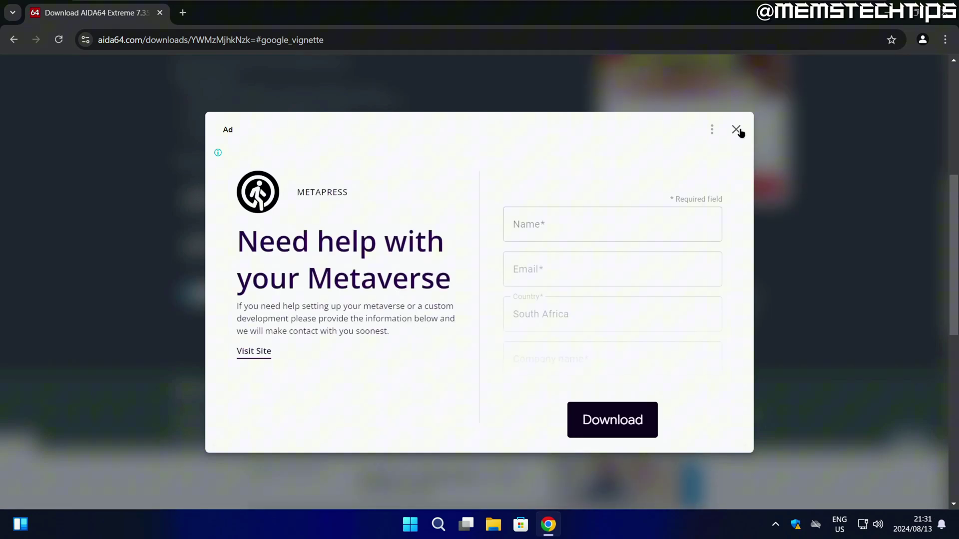
pyautogui.click(736, 129)
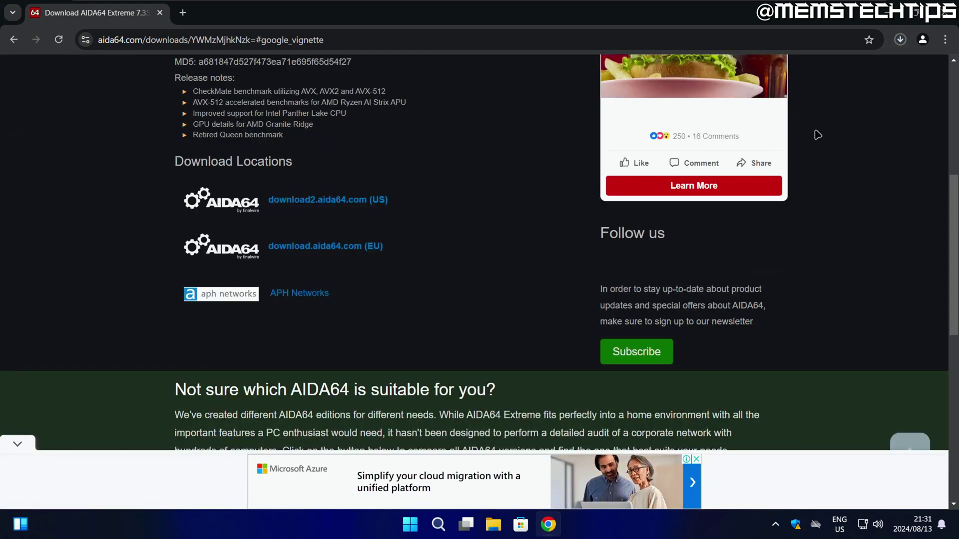
# Extract the AIDA64 zip to the aida64extreme735 folder and launch aida64.exe from it.
pyautogui.click(744, 170)
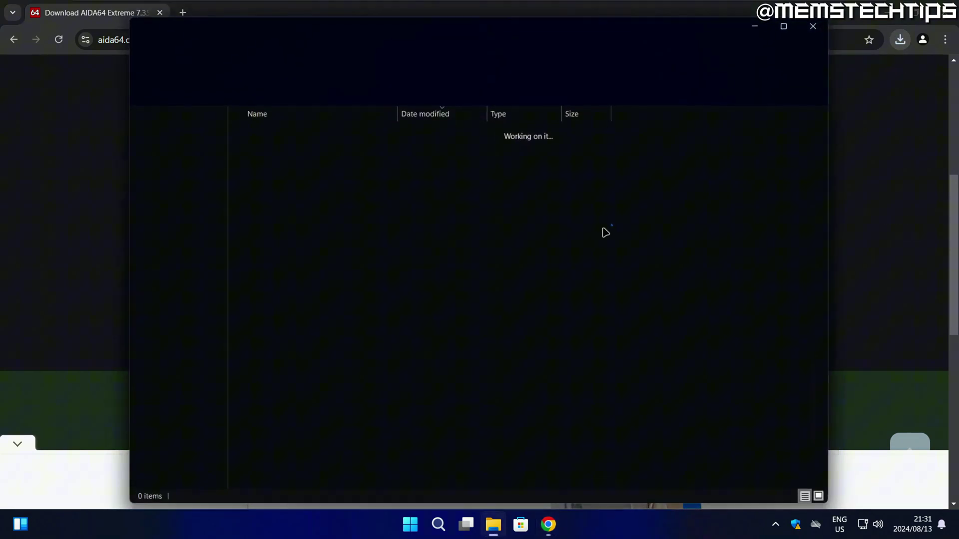
pyautogui.rightClick(316, 151)
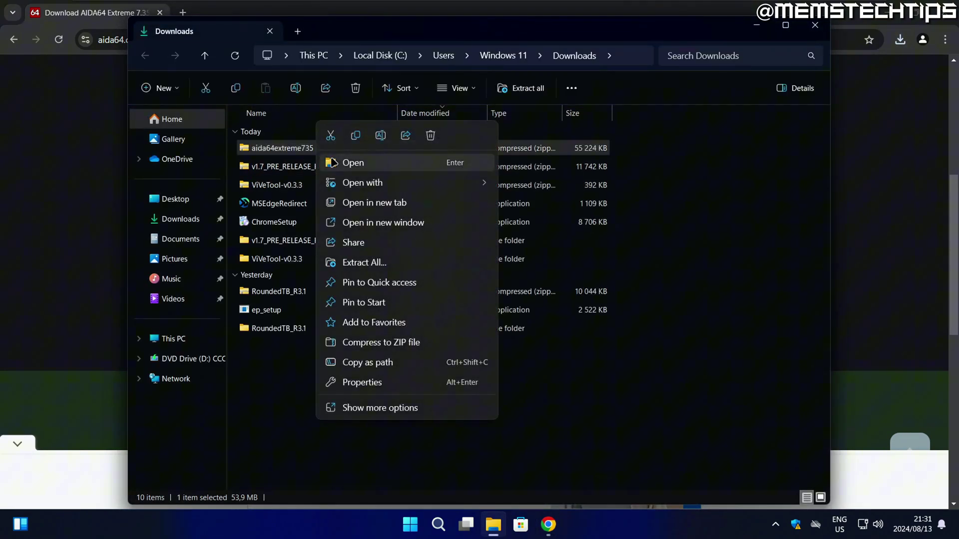
pyautogui.click(360, 263)
pyautogui.press('Return')
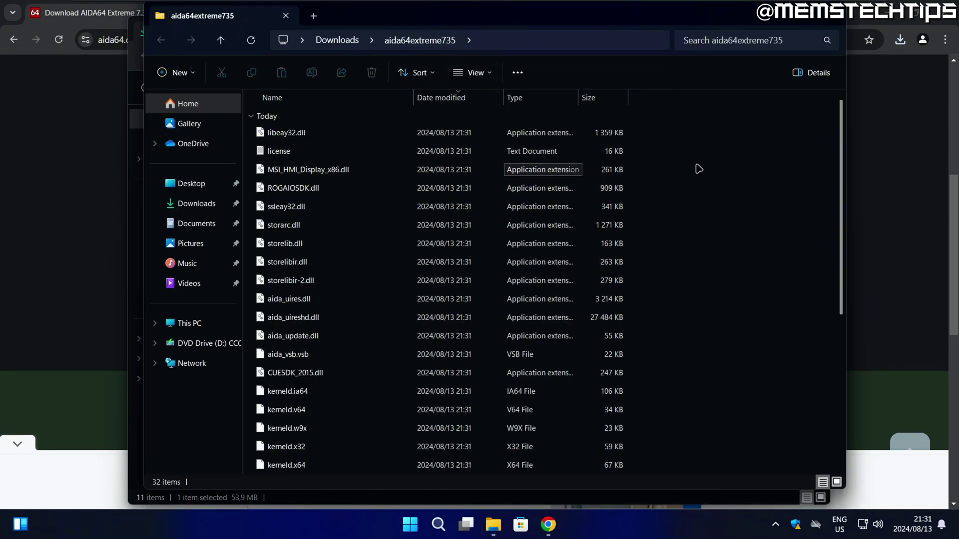
pyautogui.scroll(-2, 464, 247)
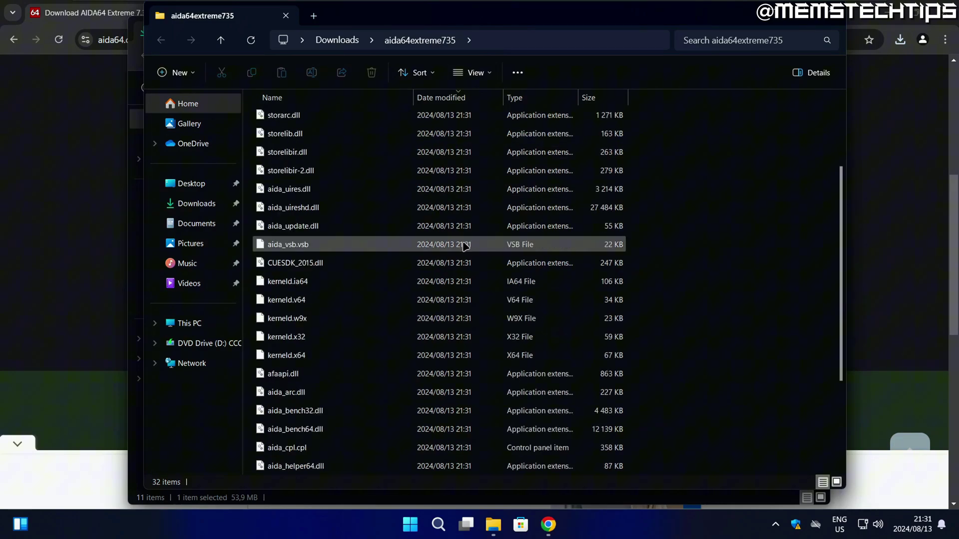
pyautogui.scroll(-3, 465, 247)
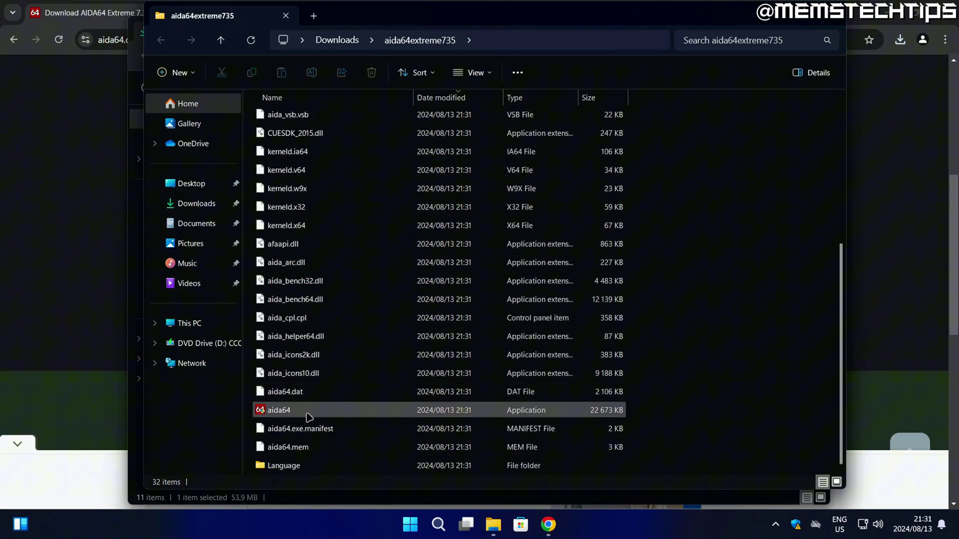
pyautogui.moveTo(331, 409)
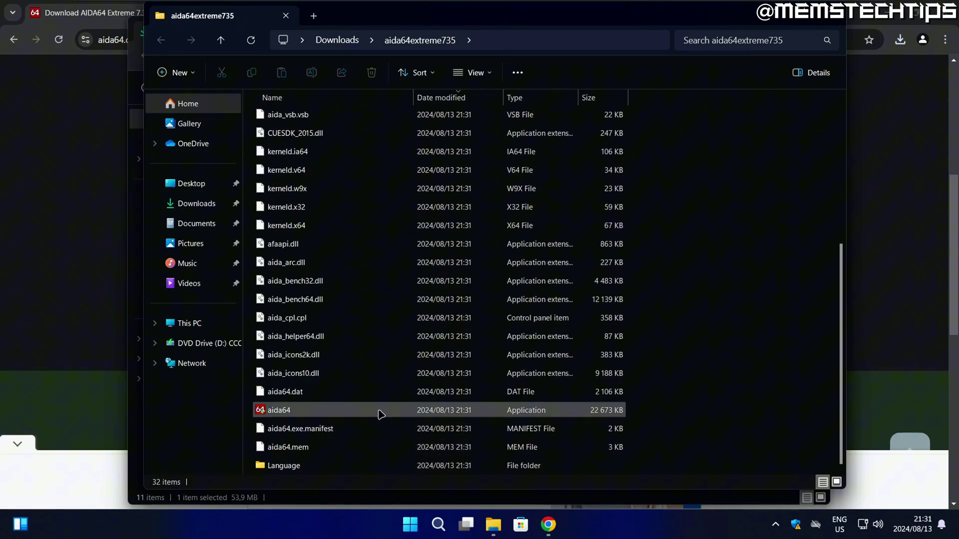
pyautogui.doubleClick(379, 414)
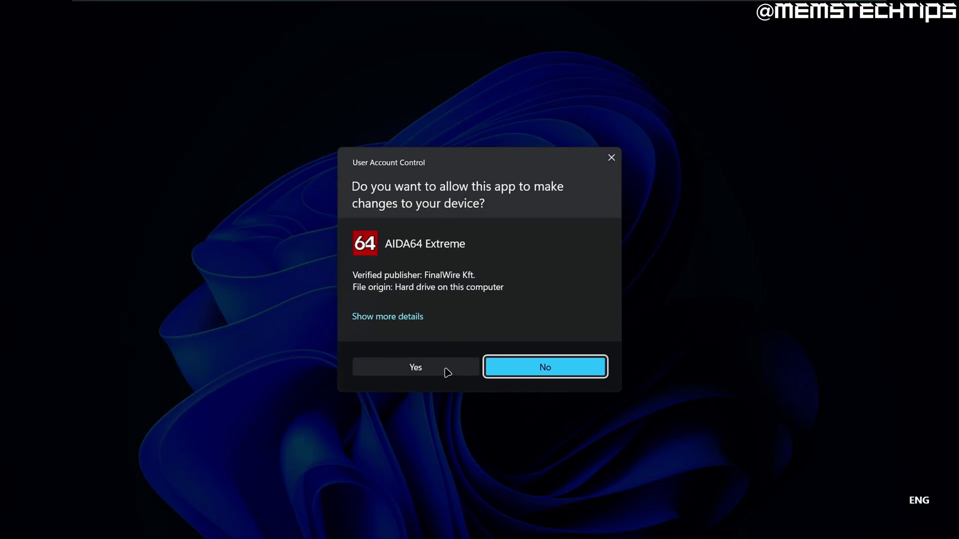
# Approve the UAC prompt for AIDA64, then minimize both File Explorer windows and Chrome.
pyautogui.click(446, 370)
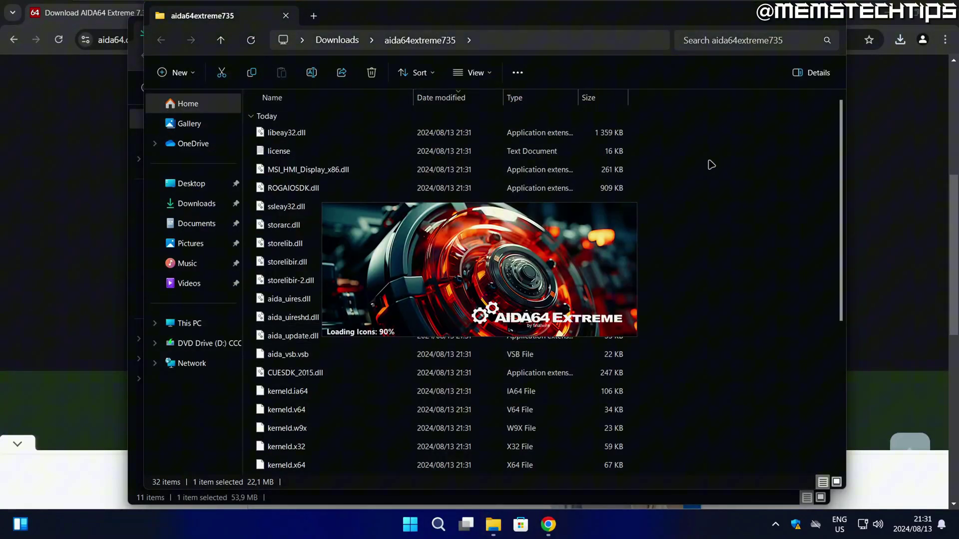
pyautogui.click(779, 21)
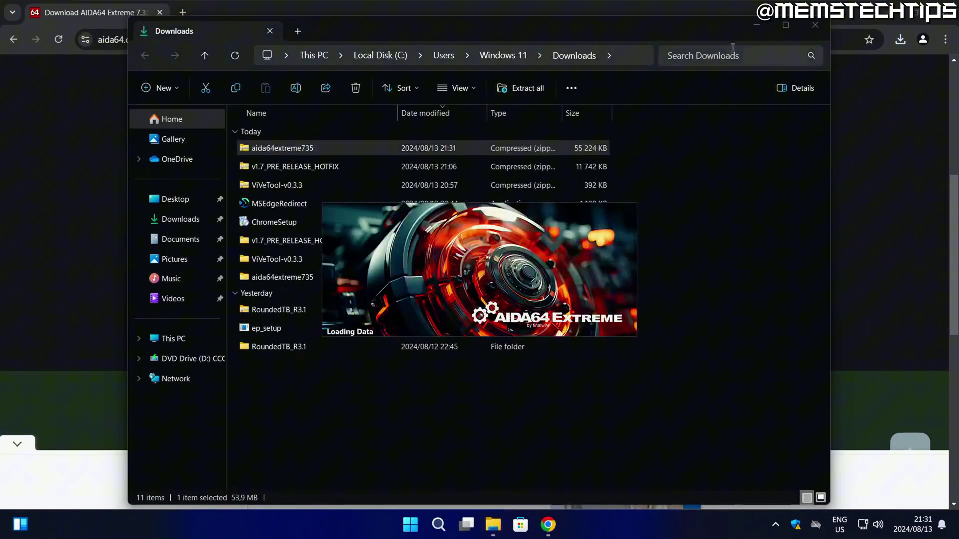
pyautogui.click(780, 22)
pyautogui.click(893, 17)
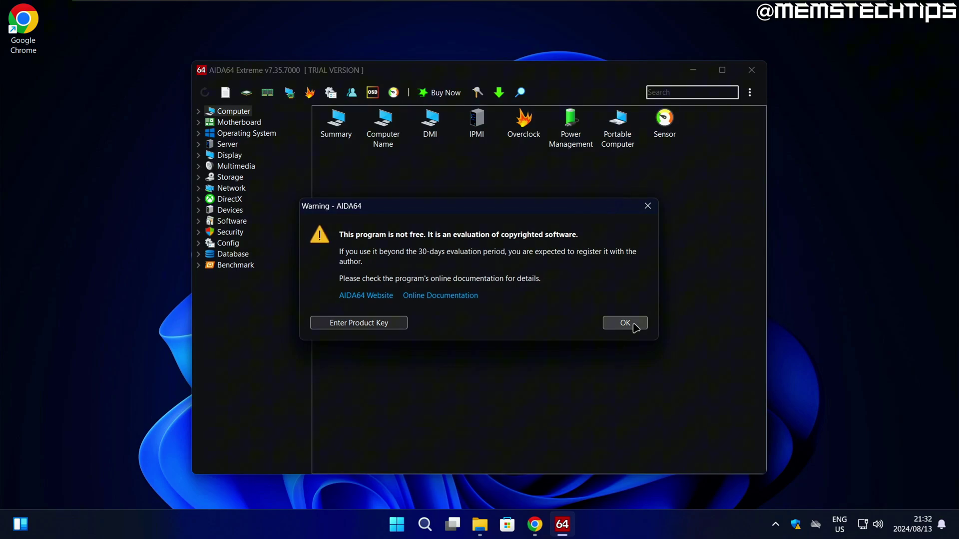
# Dismiss the trial warning and view the Computer Summary, Computer Name, DMI and Overclock pages.
pyautogui.click(633, 328)
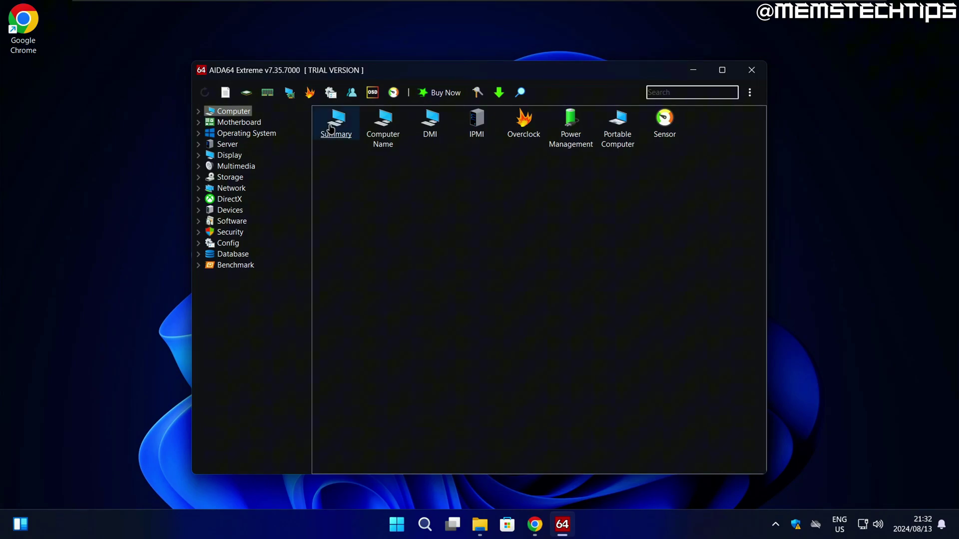
pyautogui.click(199, 111)
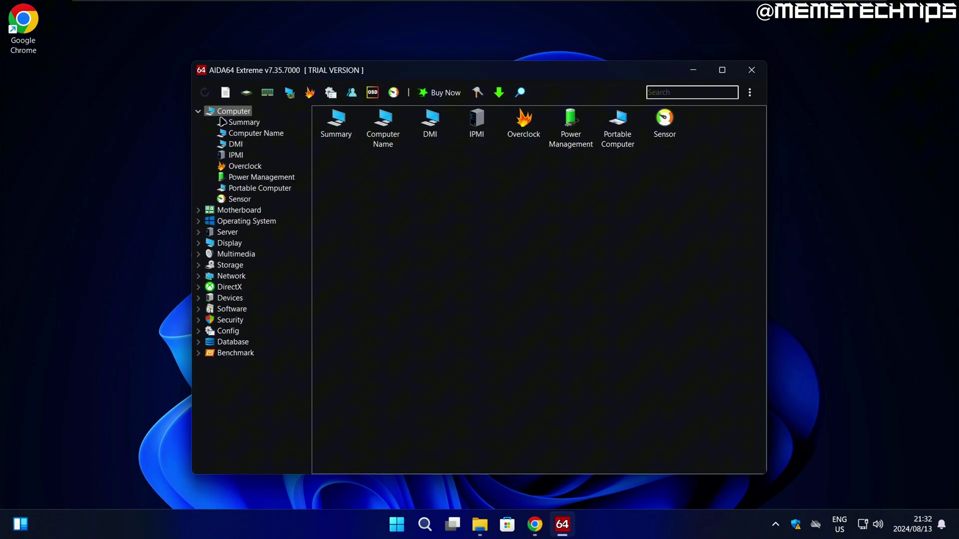
pyautogui.click(248, 123)
pyautogui.click(252, 133)
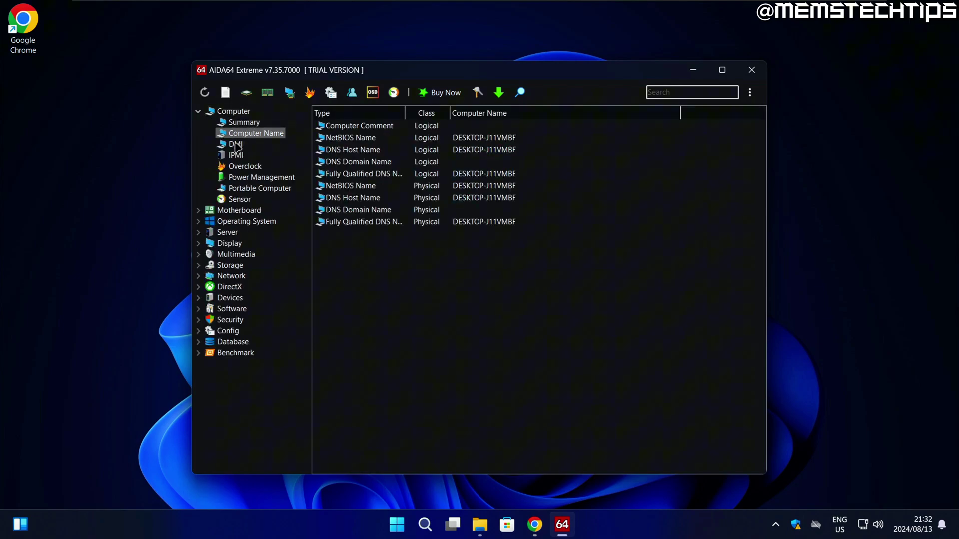
pyautogui.click(236, 145)
pyautogui.click(251, 167)
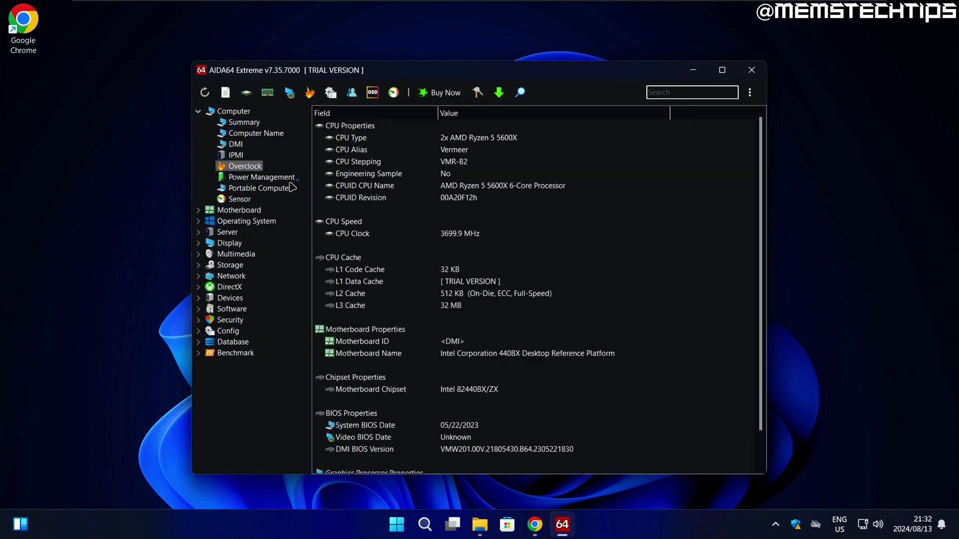
pyautogui.scroll(-1, 530, 263)
pyautogui.scroll(1, 529, 258)
# Collapse Computer, expand and collapse Motherboard, and select its CPU entry.
pyautogui.click(199, 111)
pyautogui.click(200, 122)
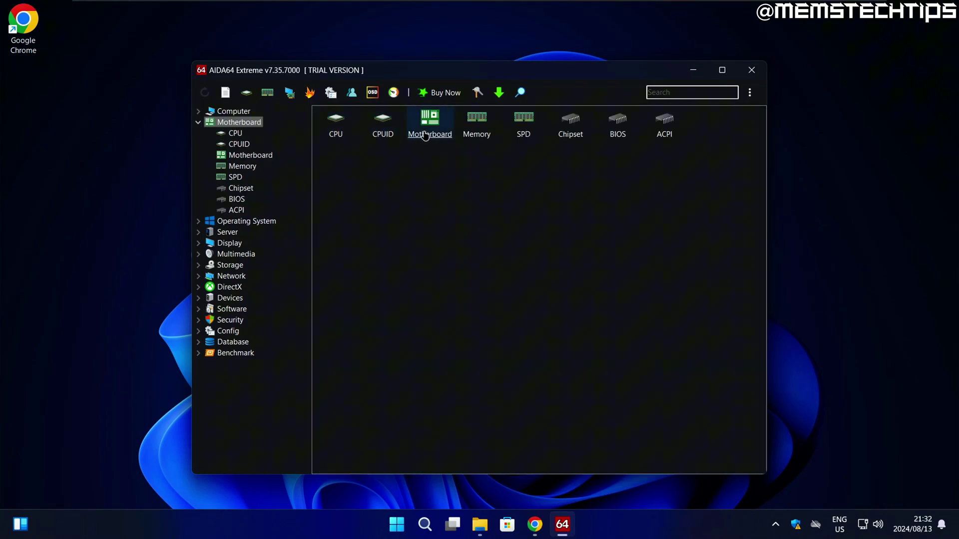
pyautogui.click(198, 122)
pyautogui.click(341, 123)
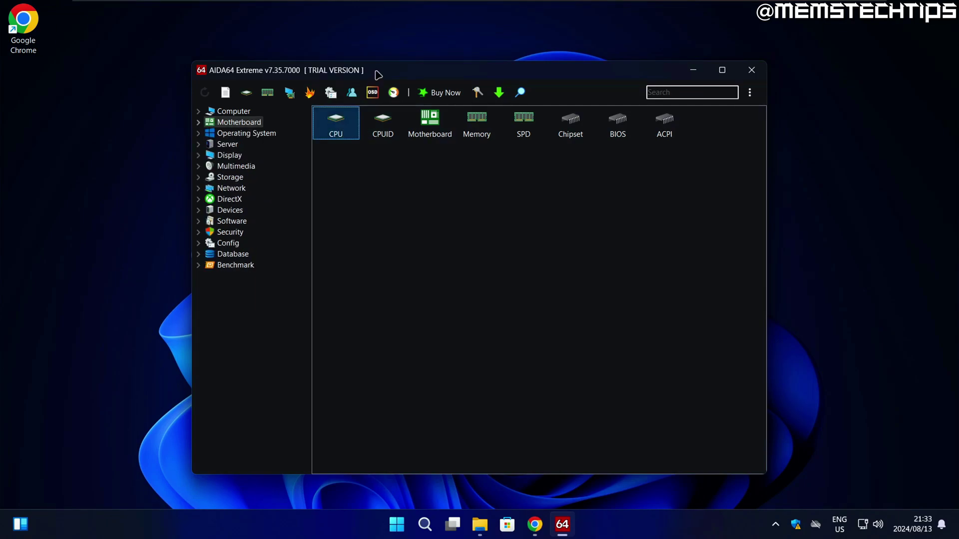
# Launch the System Stability Test from the flame toolbar button.
pyautogui.click(309, 94)
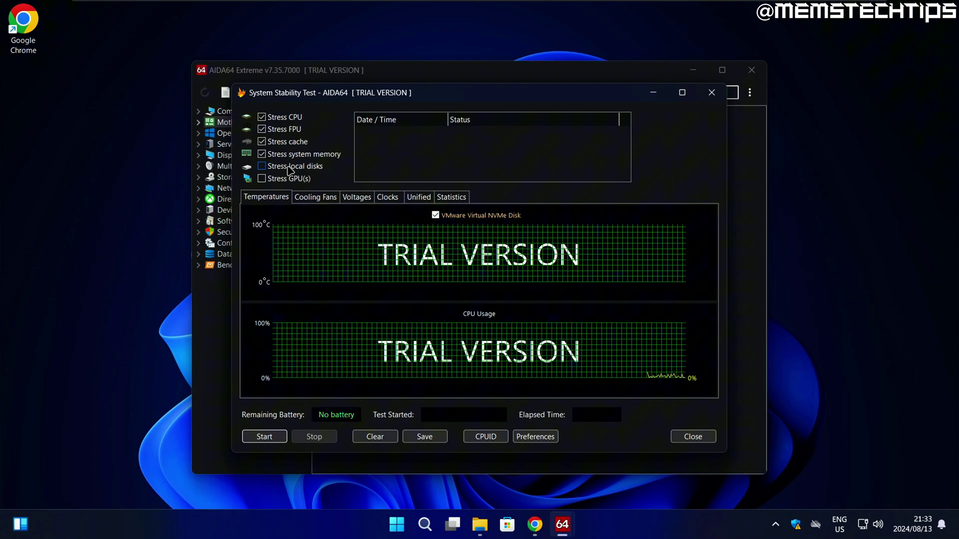
# Enable Stress local disks and Stress GPU(s), accepting the TdrDelay fix prompt.
pyautogui.click(289, 168)
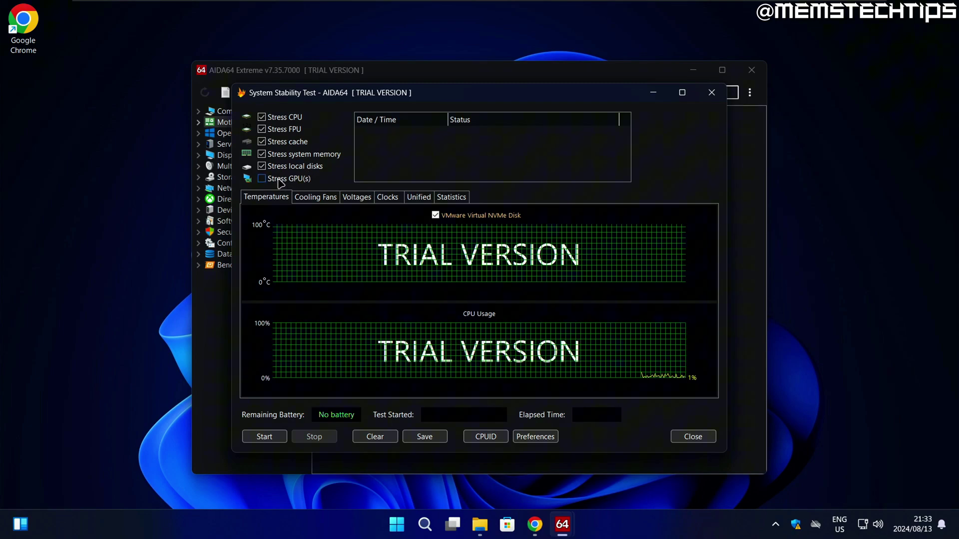
pyautogui.click(280, 179)
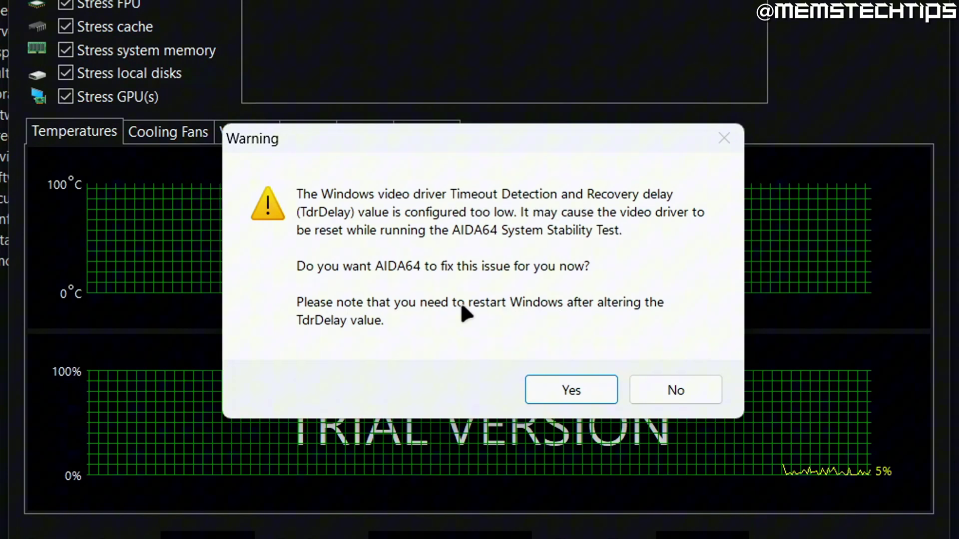
pyautogui.click(585, 385)
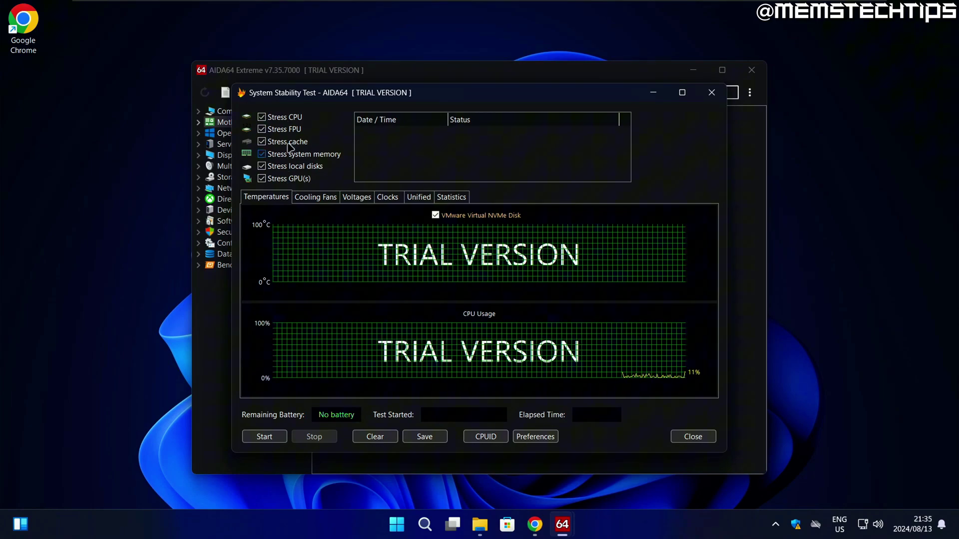
# Start the stability test with all six stressors enabled.
pyautogui.click(275, 438)
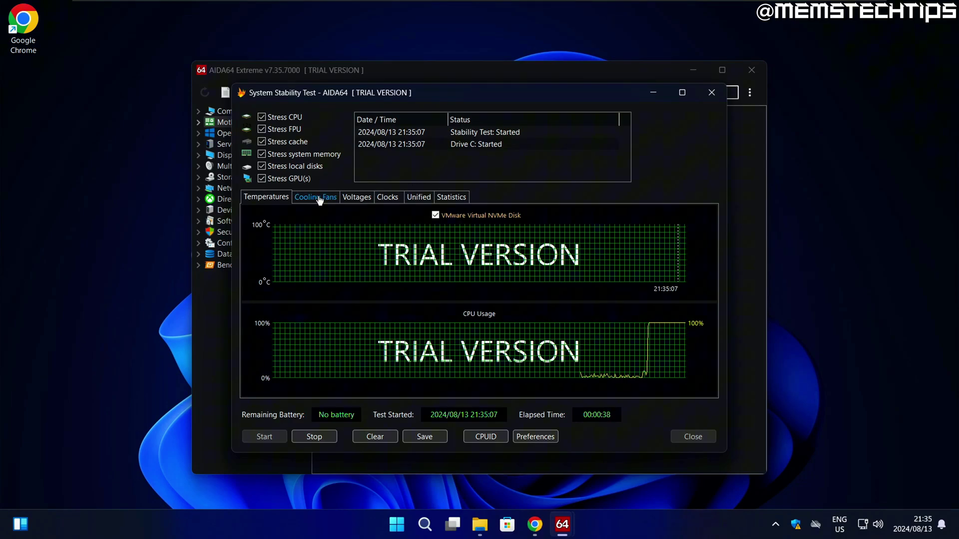
pyautogui.click(317, 197)
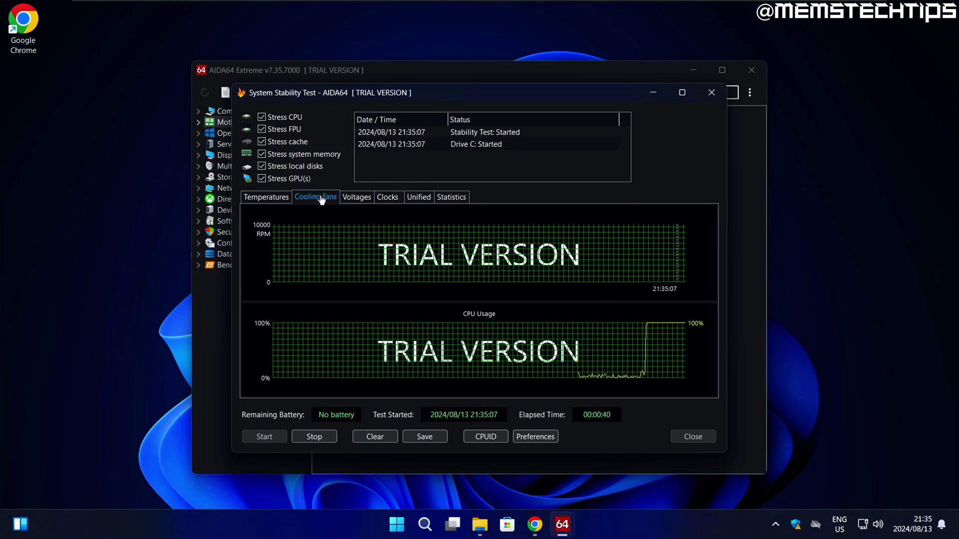
pyautogui.click(357, 199)
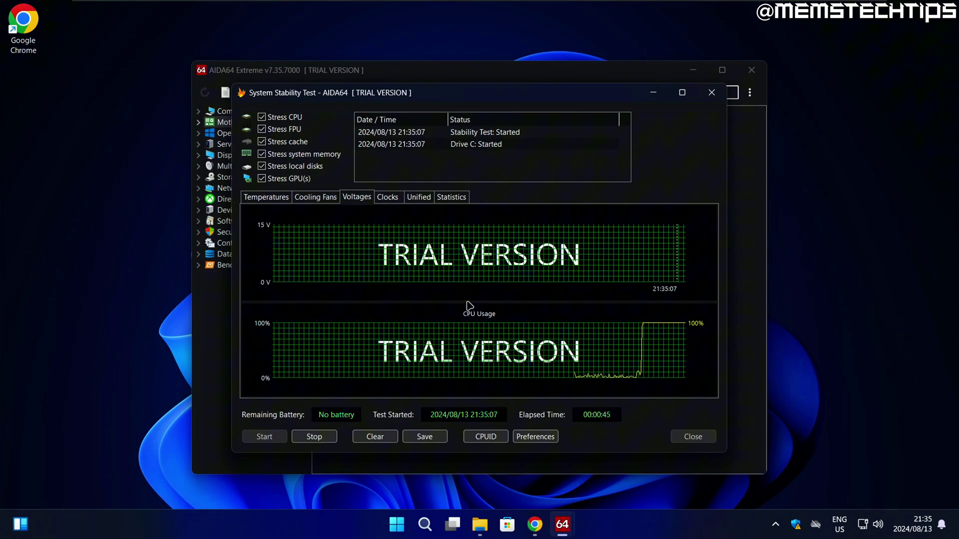
pyautogui.click(384, 201)
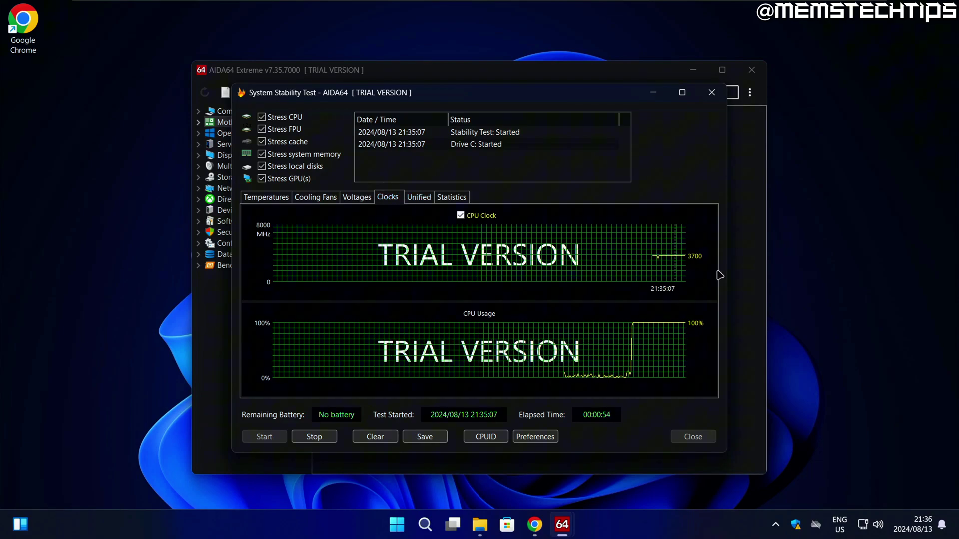
pyautogui.click(450, 197)
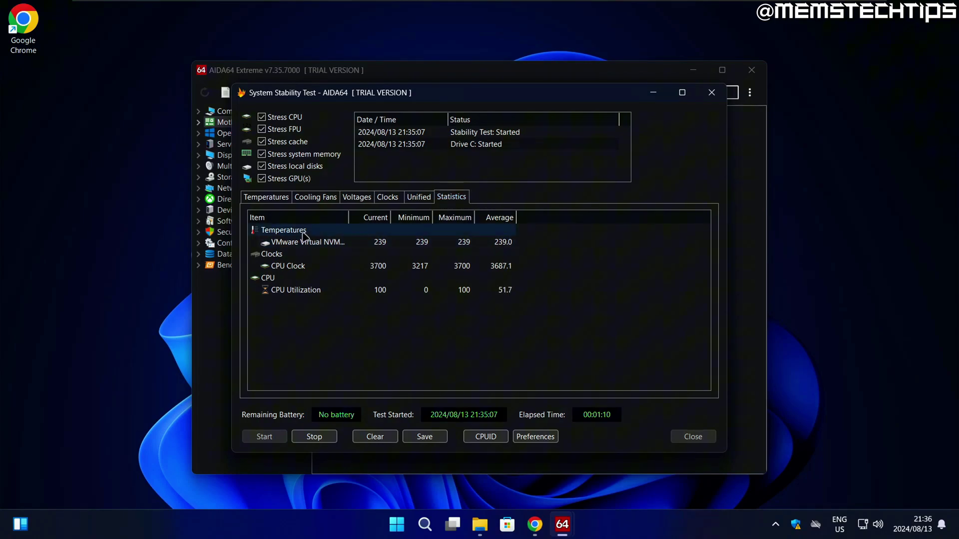
pyautogui.moveTo(349, 217); pyautogui.dragTo(382, 217)
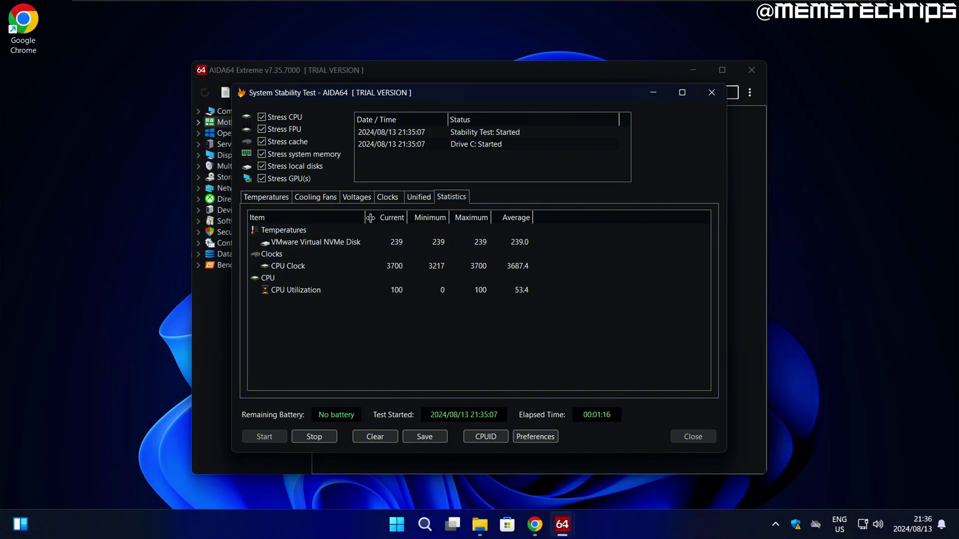
pyautogui.click(315, 270)
pyautogui.click(324, 295)
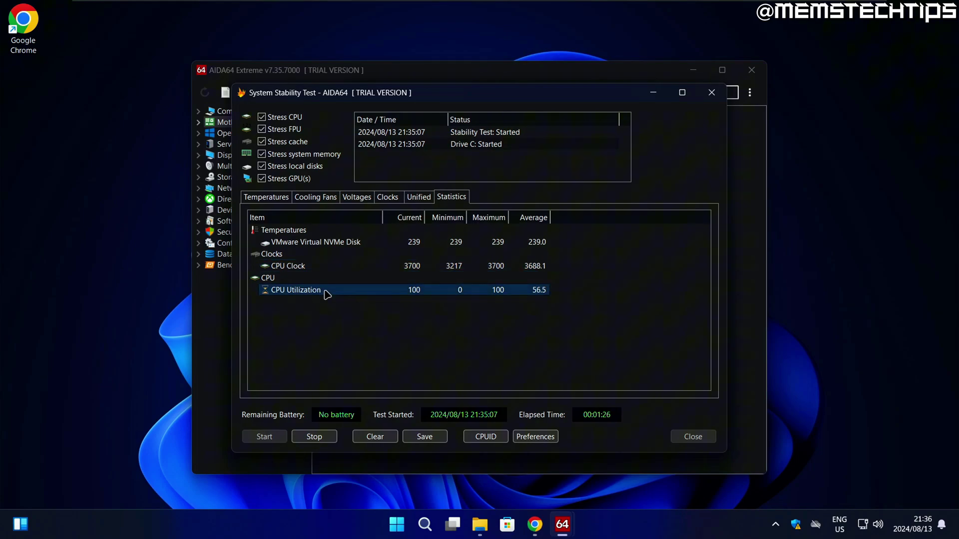
# Return to the graphs and enable 'Prevent the computer from going to sleep' in General preferences.
pyautogui.click(266, 197)
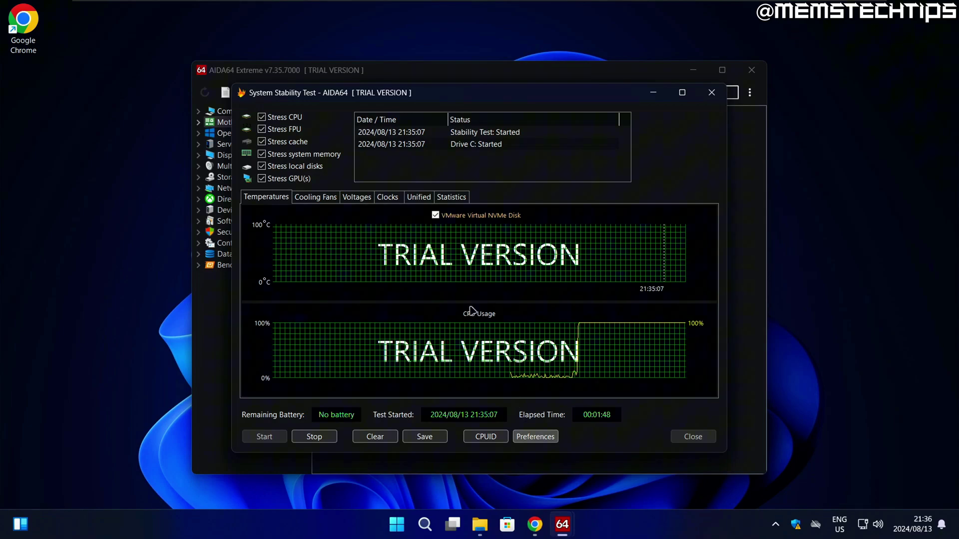
pyautogui.click(328, 117)
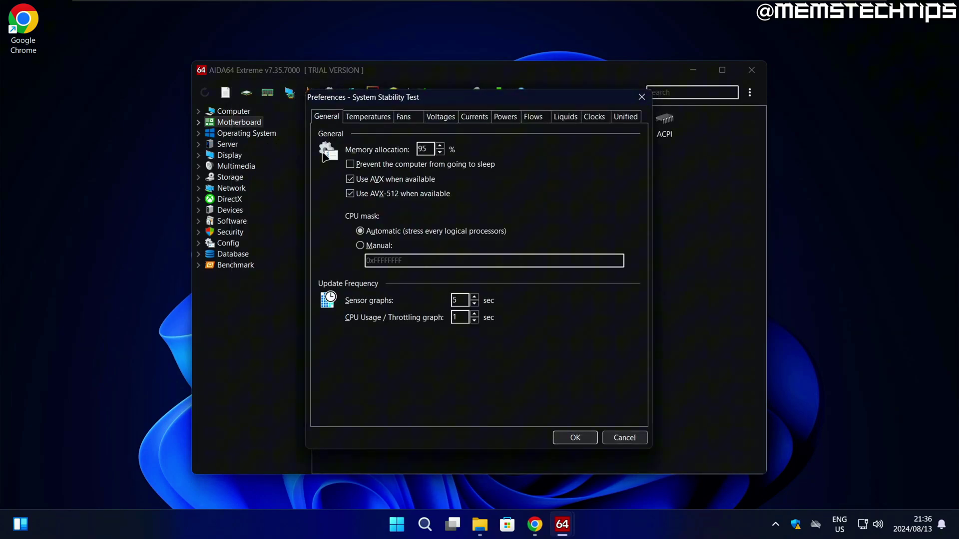
pyautogui.click(352, 166)
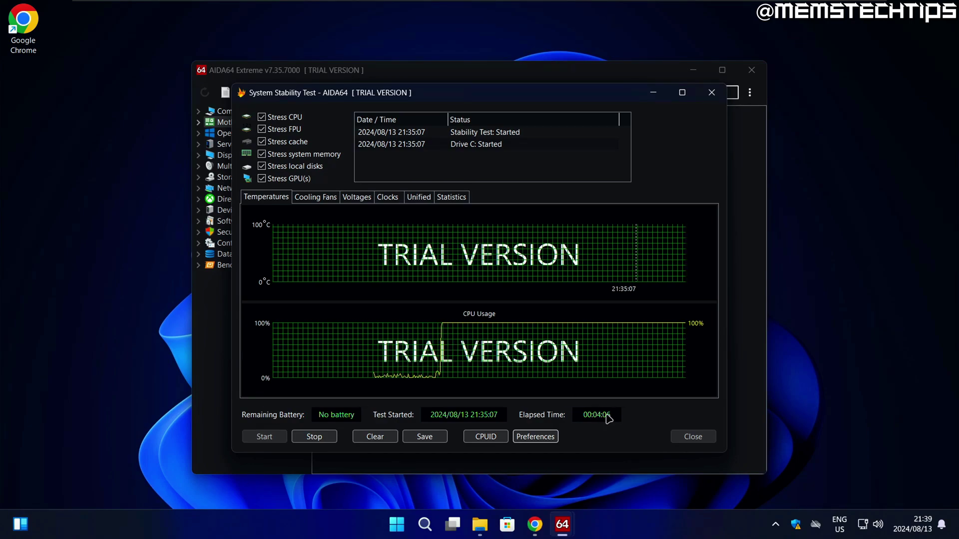
# Stop the test, save its screenshot as stabilitytest.png on the Desktop, and open it.
pyautogui.click(324, 439)
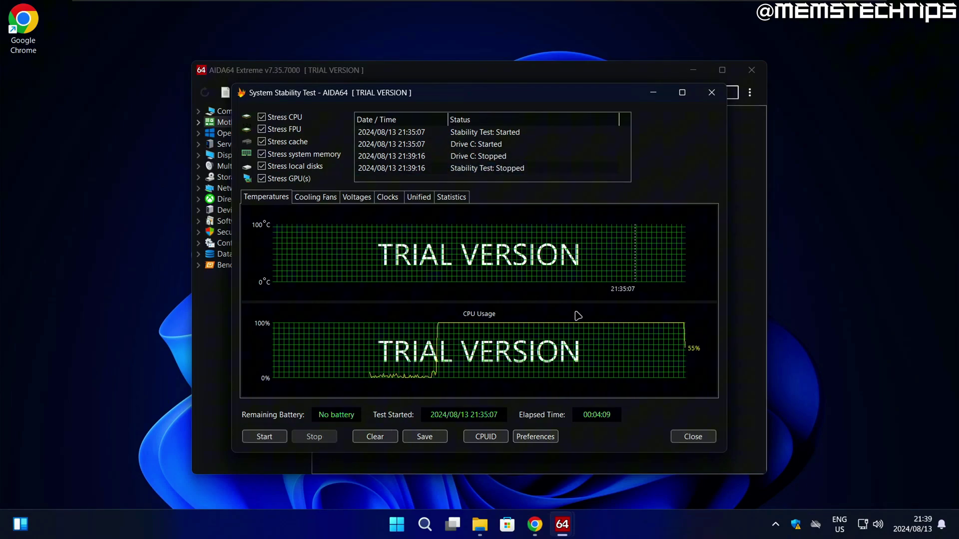
pyautogui.click(435, 436)
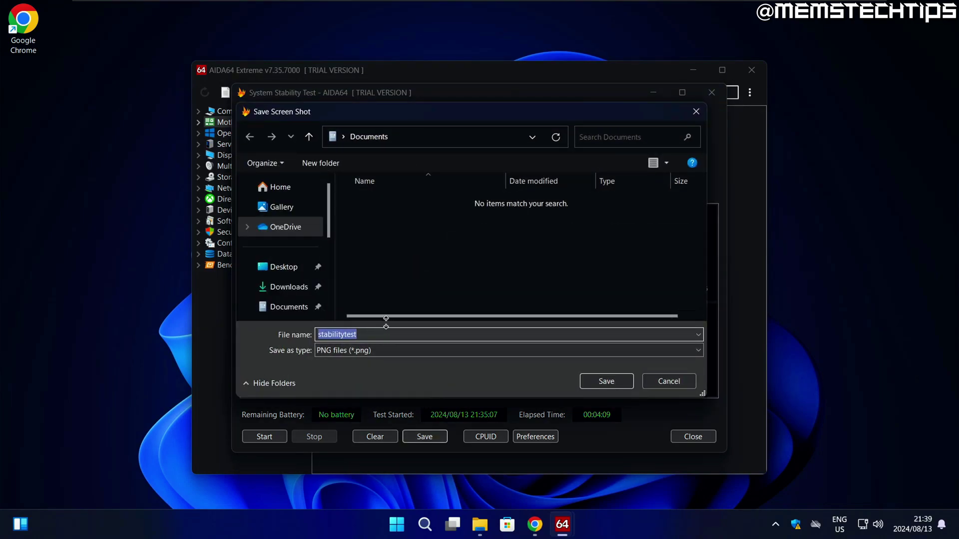
pyautogui.scroll(-1, 335, 241)
pyautogui.scroll(-3, 331, 243)
pyautogui.scroll(-2, 336, 272)
pyautogui.scroll(5, 284, 228)
pyautogui.click(282, 226)
pyautogui.click(610, 383)
pyautogui.doubleClick(25, 92)
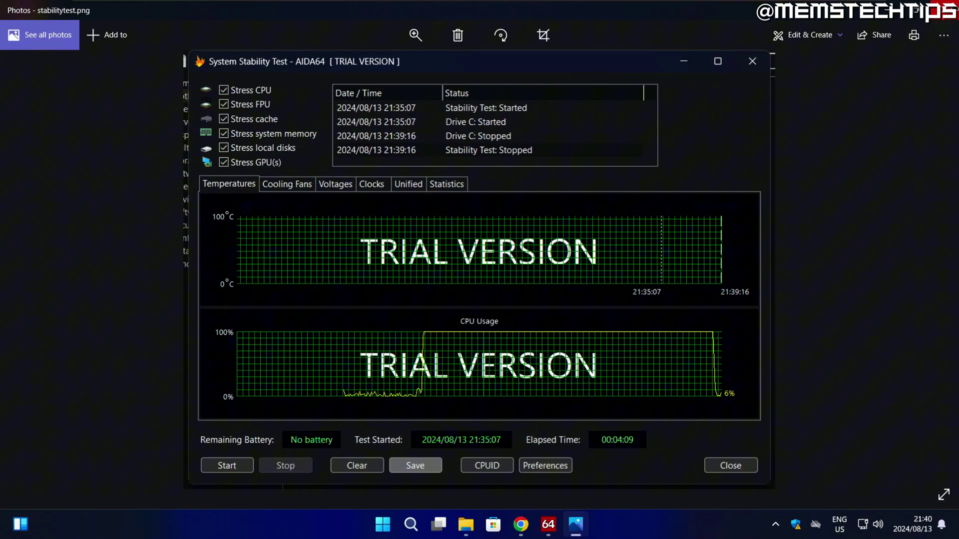
# Close the Photos window showing stabilitytest.png.
pyautogui.click(942, 11)
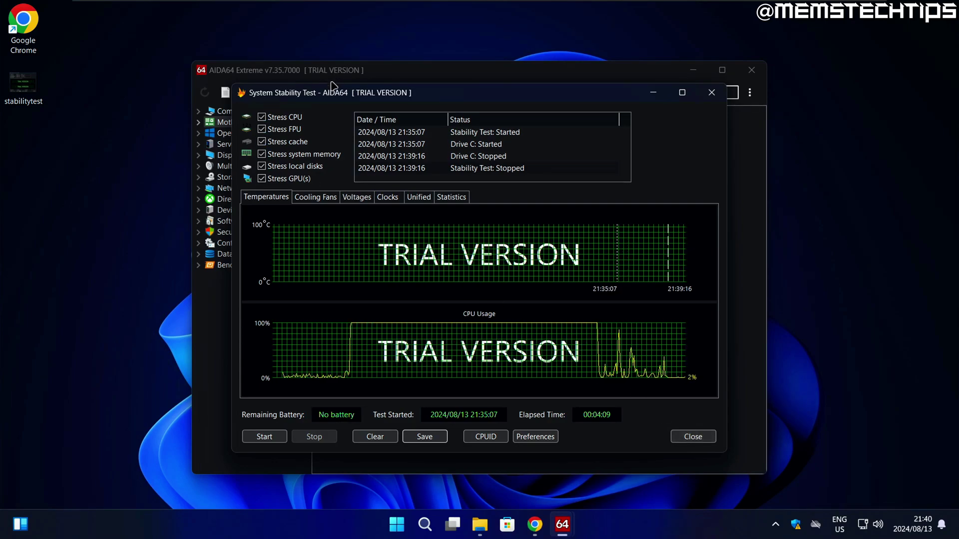
# Restart the System Stability Test with GPU stressing added and cache stressing removed.
pyautogui.click(693, 437)
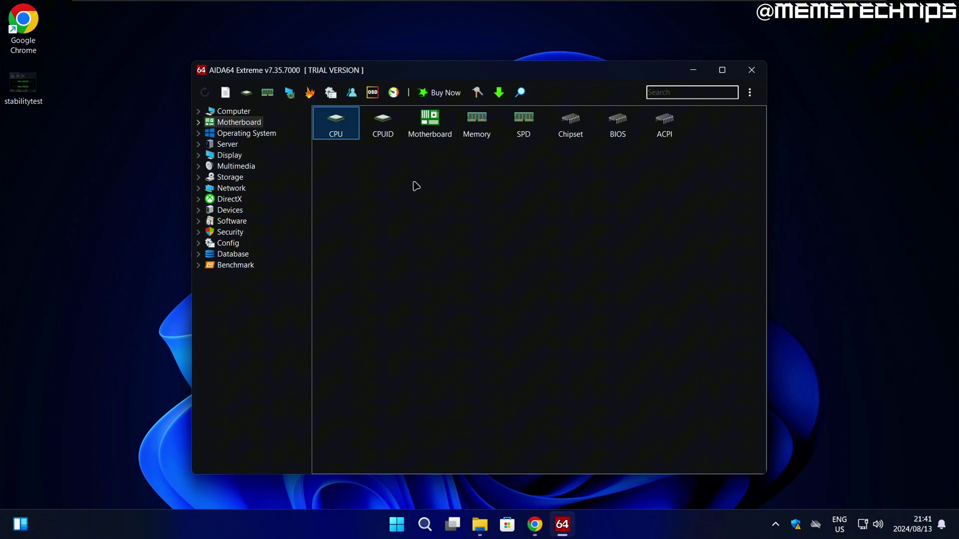
pyautogui.click(309, 93)
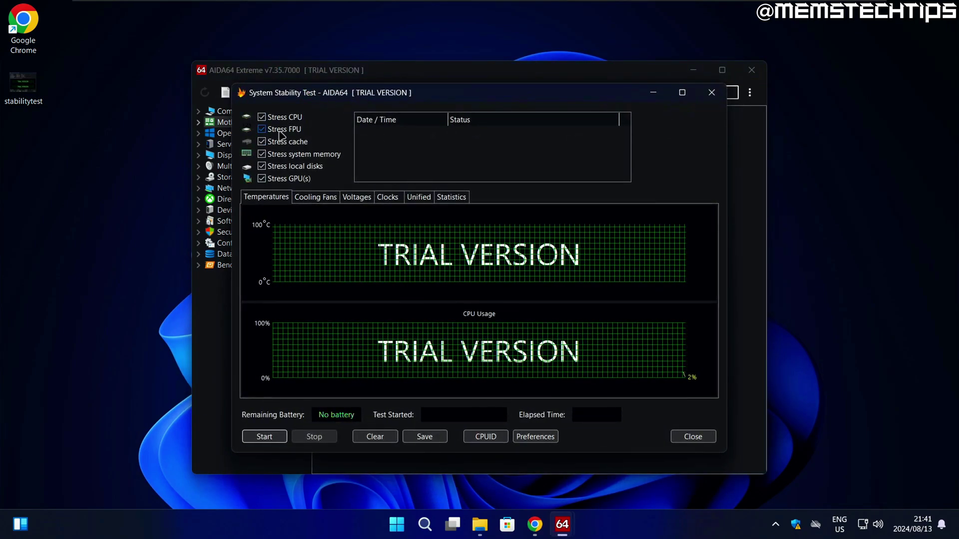
pyautogui.click(333, 180)
pyautogui.click(338, 142)
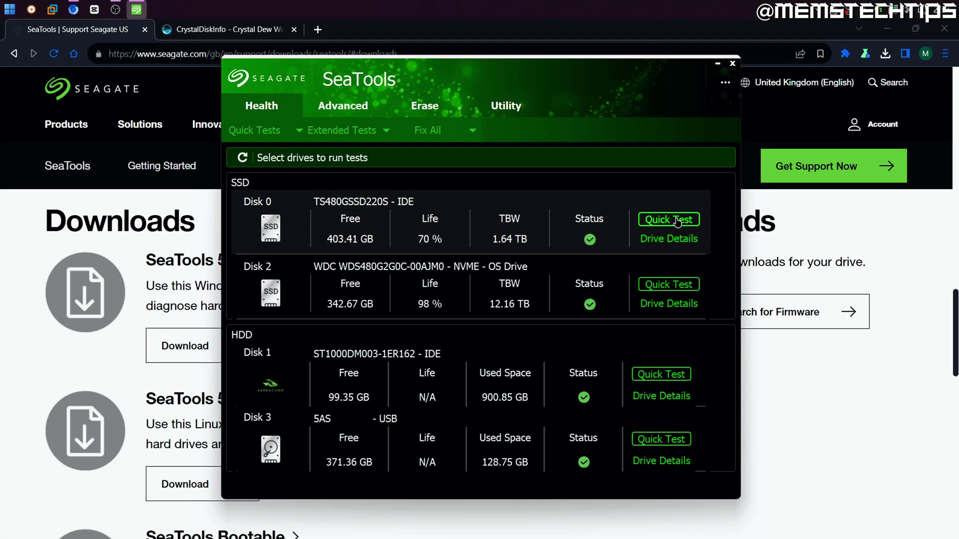
# Run a SeaTools Quick Test on Disk 0, the TS480GSSD220S SSD.
pyautogui.click(676, 219)
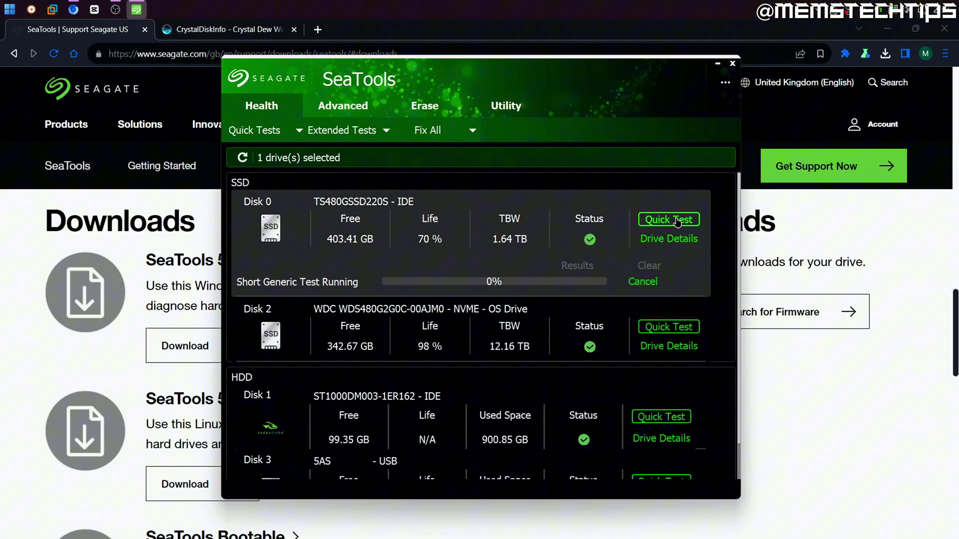